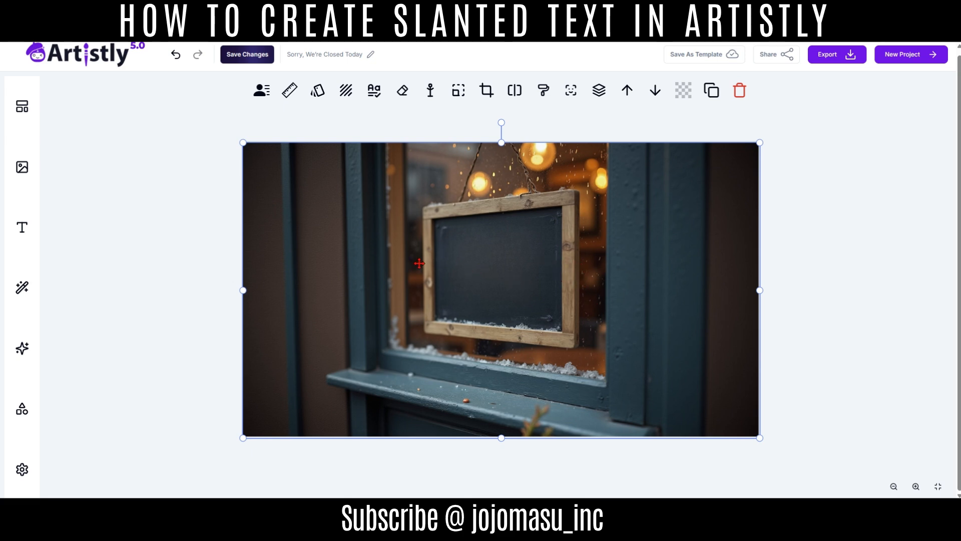
Step: Add a heading text to the image and replace its placeholder with OPEN
left_click(25, 233)
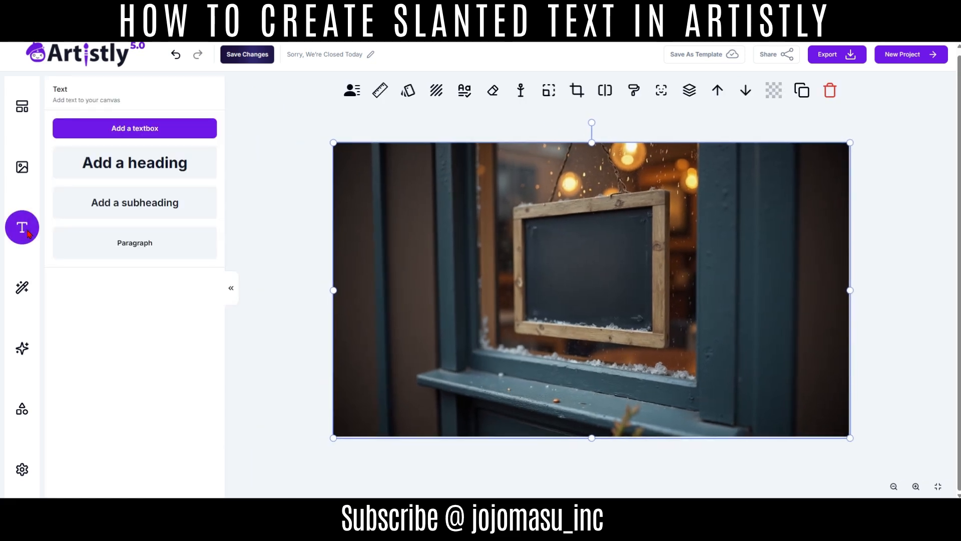
left_click(156, 169)
double_click(597, 299)
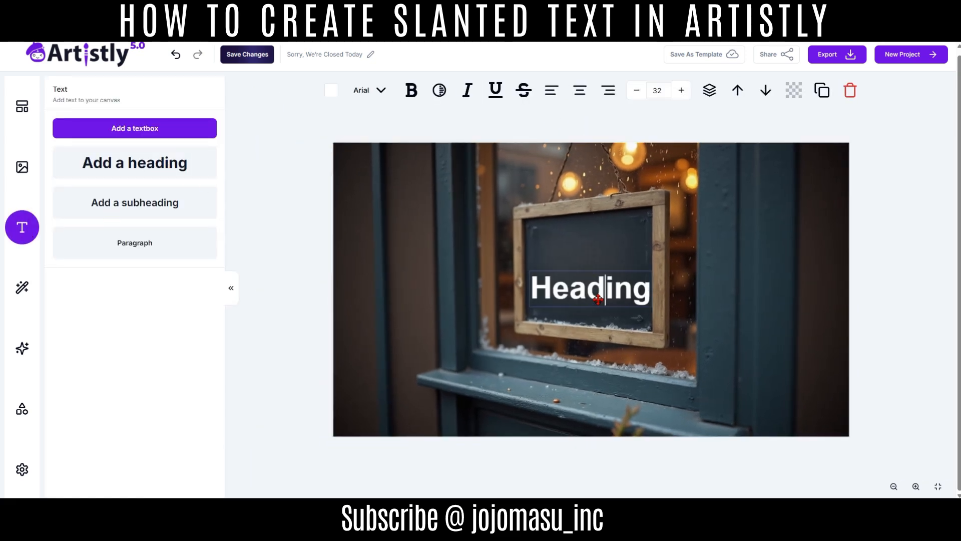
type("OPEN")
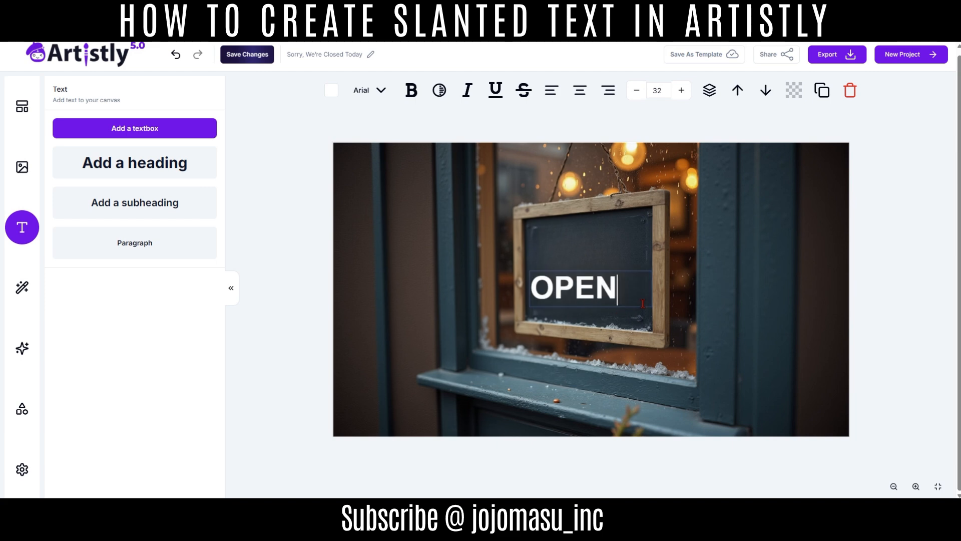
Step: Narrow the OPEN text box to fit the word and move it to the middle of the chalkboard
left_click(645, 325)
left_click(611, 290)
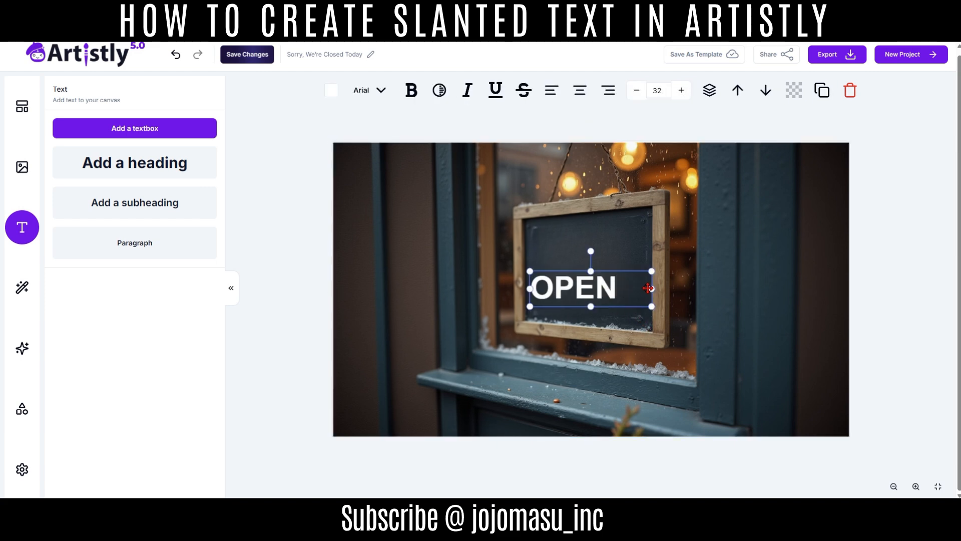
left_click_drag(650, 288, 593, 278)
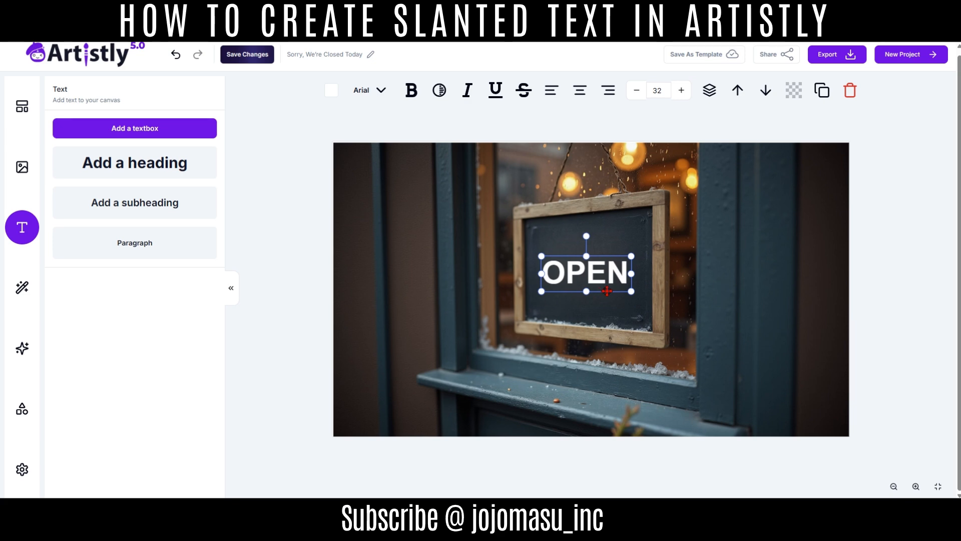
Step: Change the font of the OPEN text to ArchitectsDaughter
left_click(381, 96)
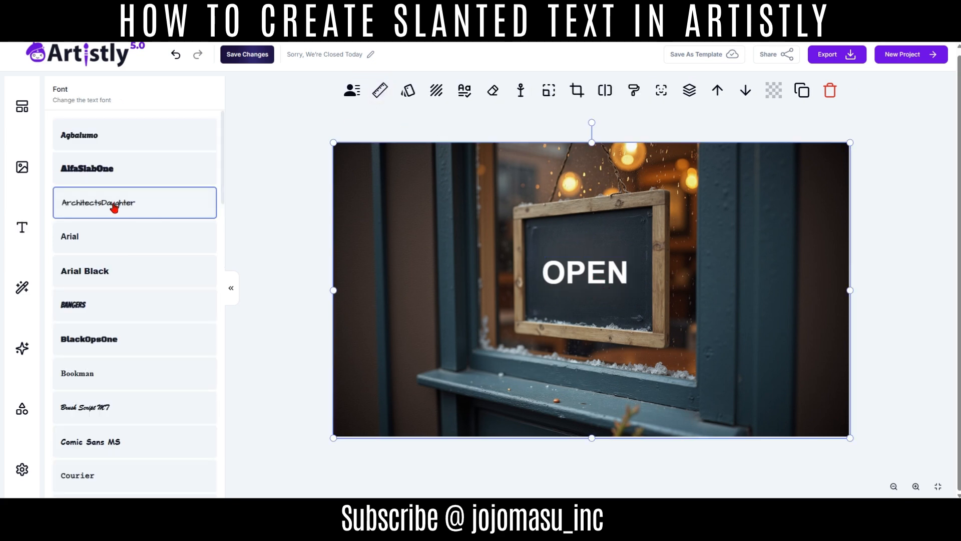
left_click(594, 273)
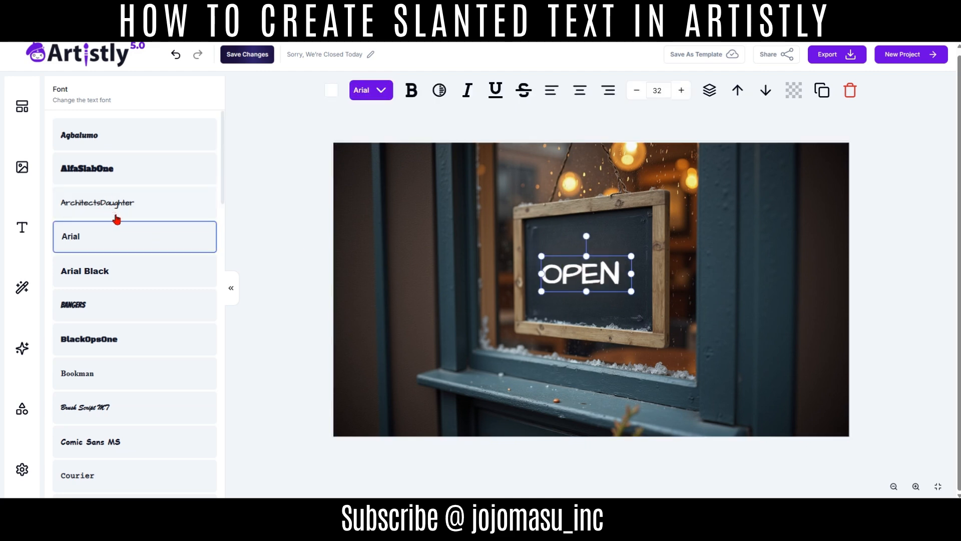
left_click(285, 215)
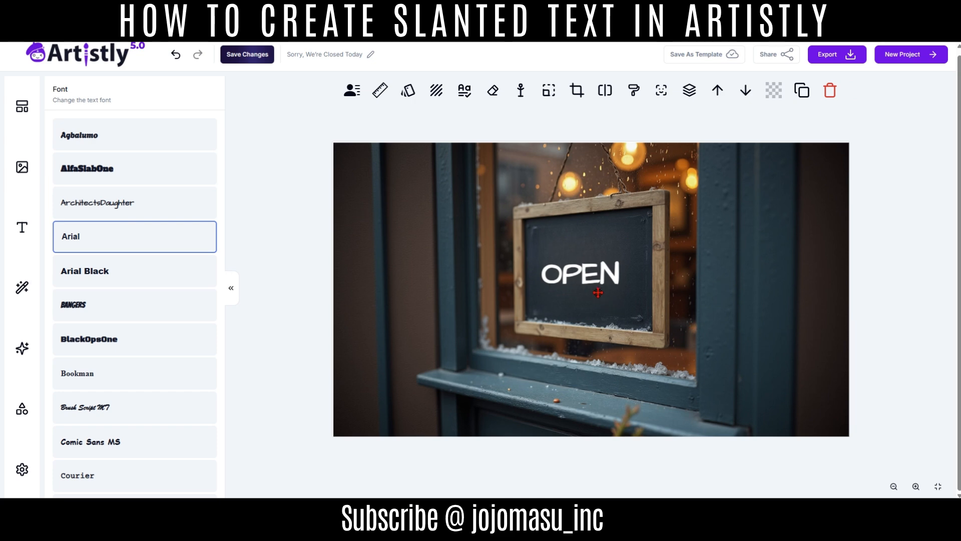
Step: Enlarge the OPEN text to nearly the chalkboard's full width and centre it inside the wooden frame
left_click(614, 290)
left_click_drag(631, 292, 685, 312)
left_click_drag(610, 297, 589, 242)
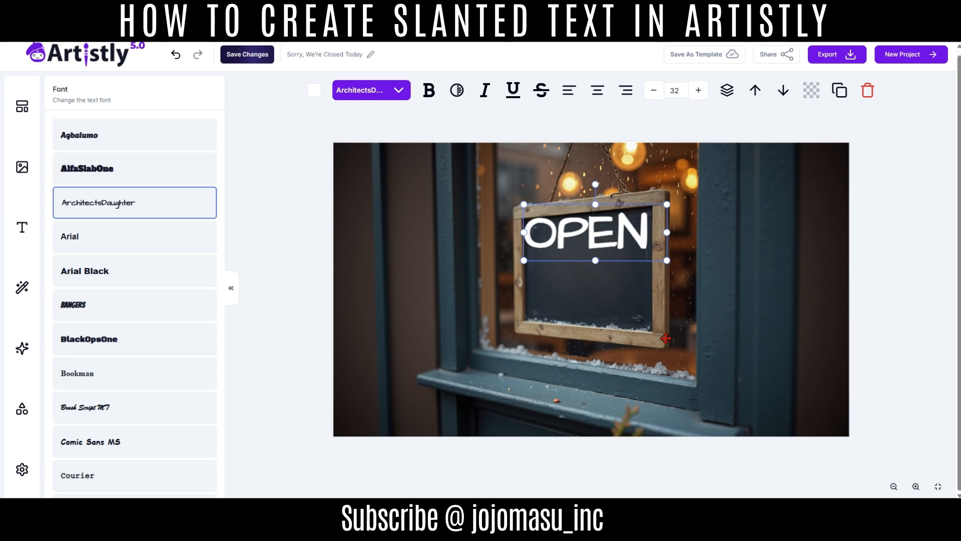
left_click_drag(607, 241, 610, 270)
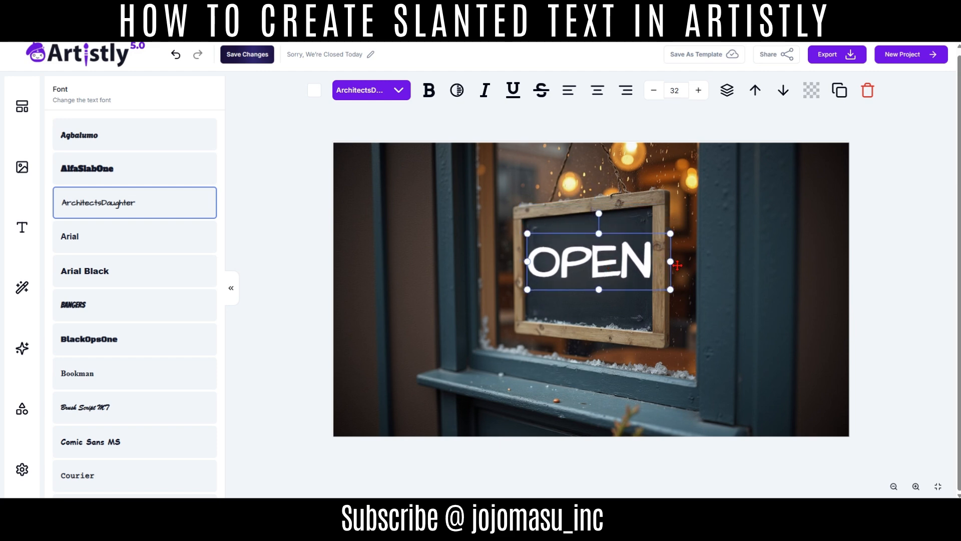
left_click_drag(672, 235, 602, 272)
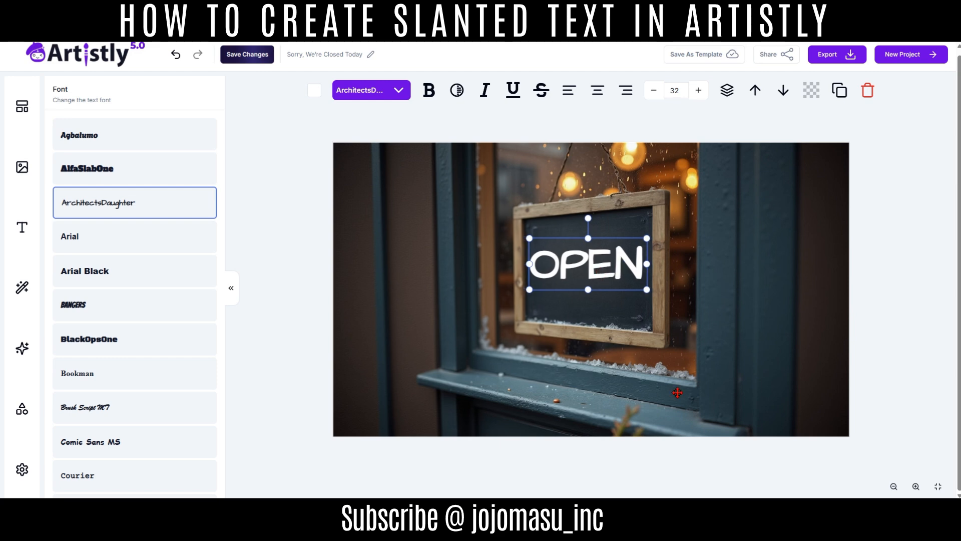
left_click(734, 260)
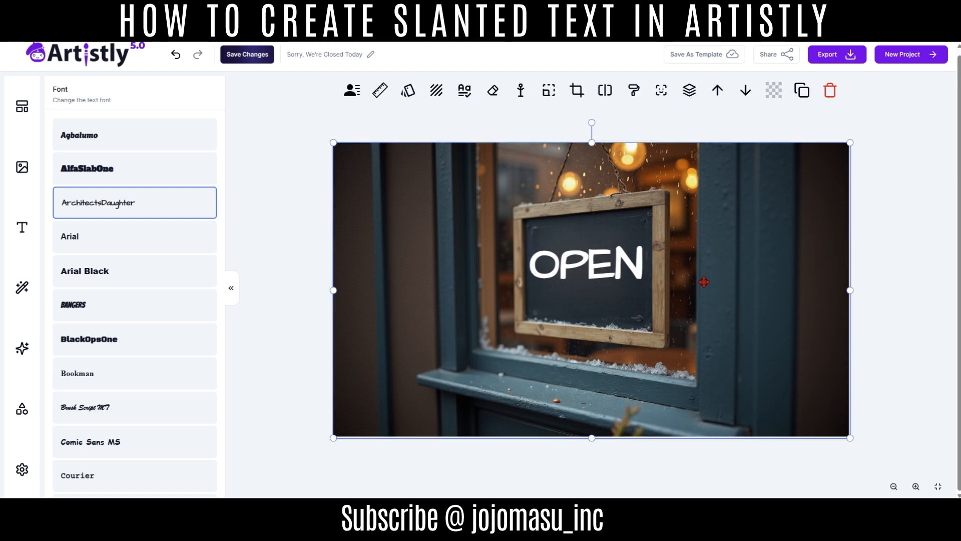
left_click(595, 268)
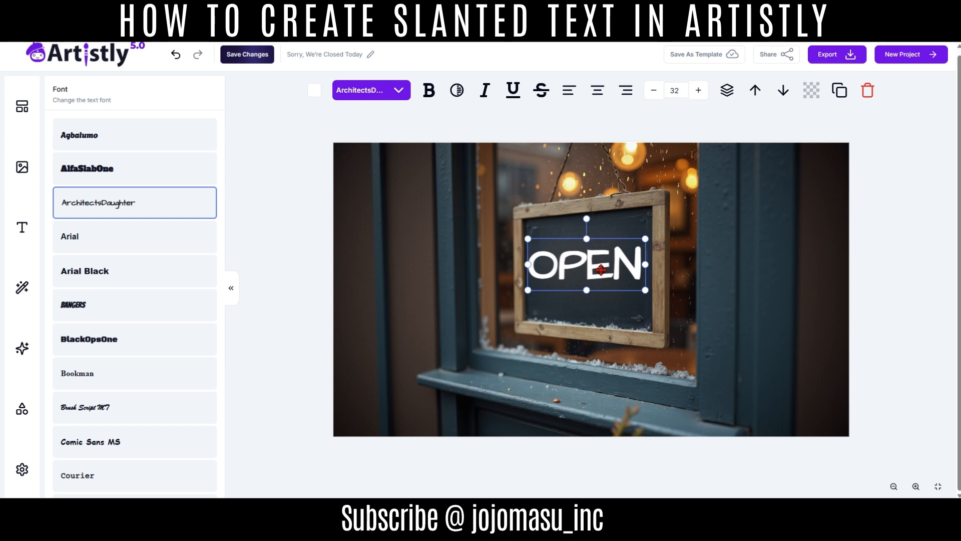
left_click_drag(601, 268, 603, 271)
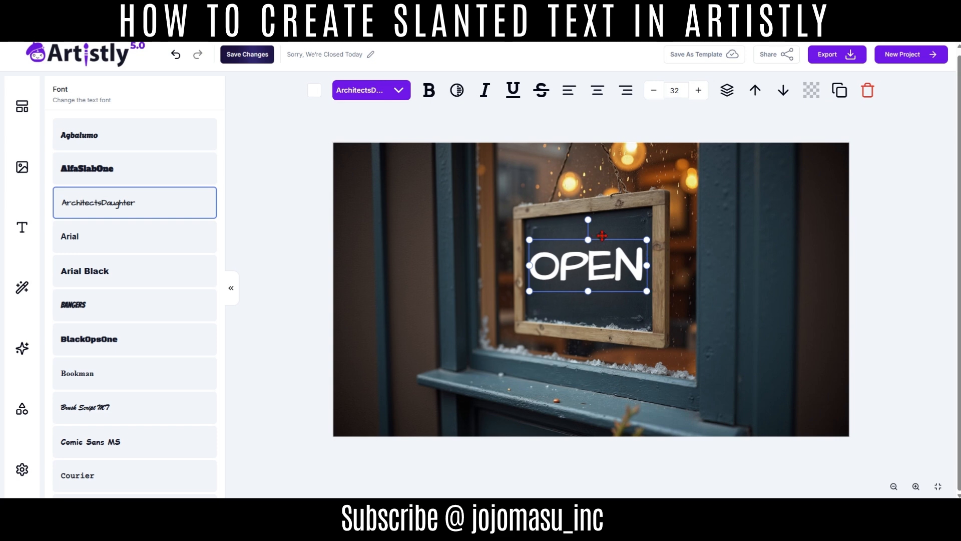
Step: Tilt the OPEN text slightly counterclockwise to follow the sign and stretch it taller to fill the chalkboard
mouse_move(588, 220)
left_mouse_down()
mouse_move(559, 229)
mouse_move(600, 221)
mouse_move(588, 220)
left_mouse_up()
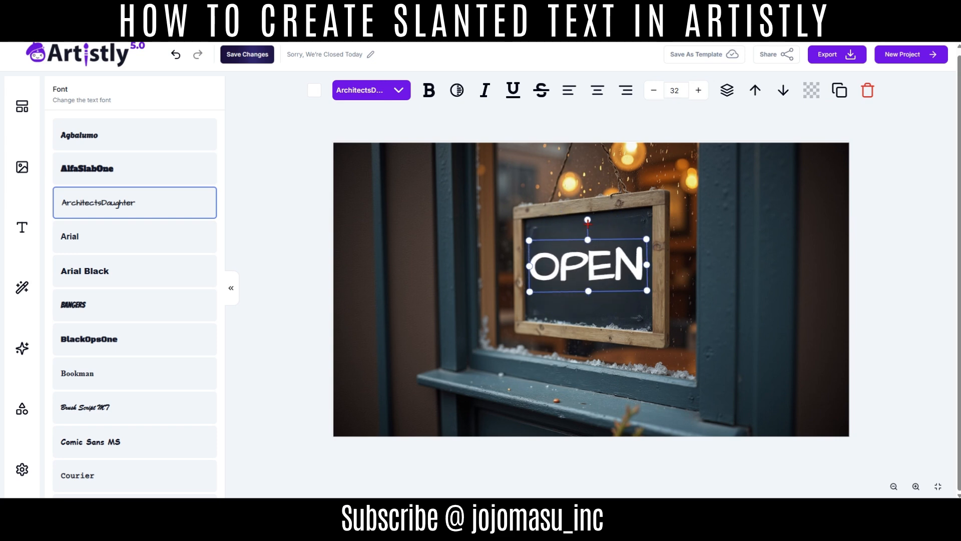
left_click_drag(647, 239, 650, 266)
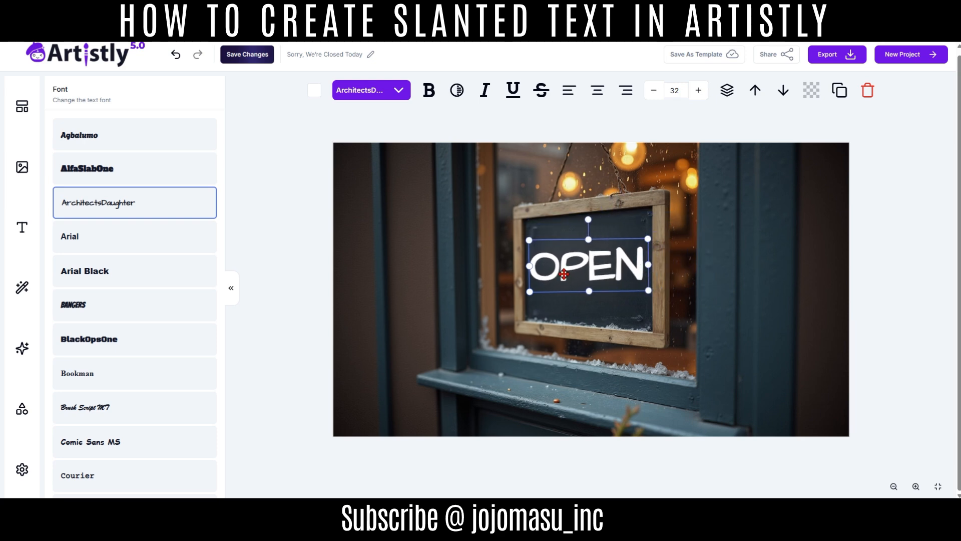
mouse_move(529, 266)
left_mouse_down()
mouse_move(485, 267)
mouse_move(531, 273)
left_mouse_up()
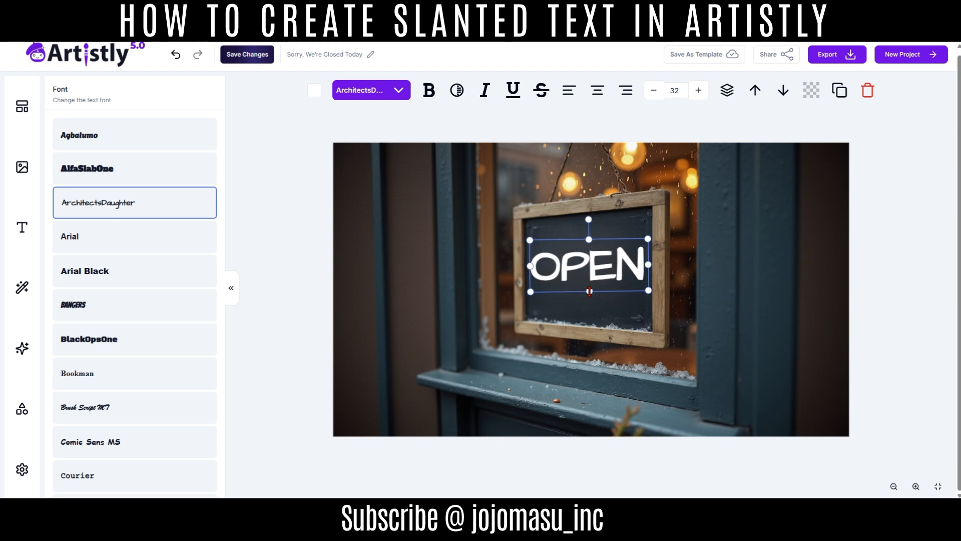
left_click_drag(589, 291, 584, 319)
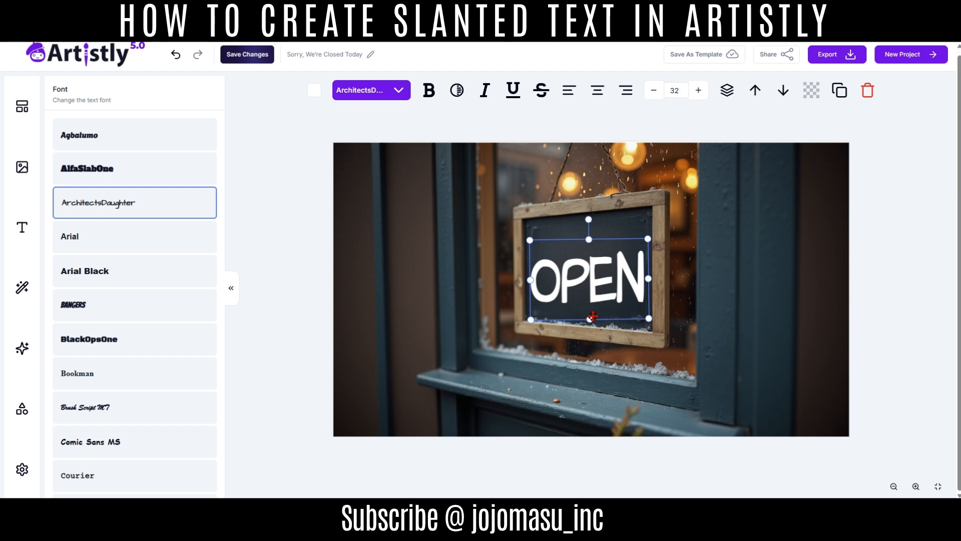
left_click_drag(590, 284, 591, 271)
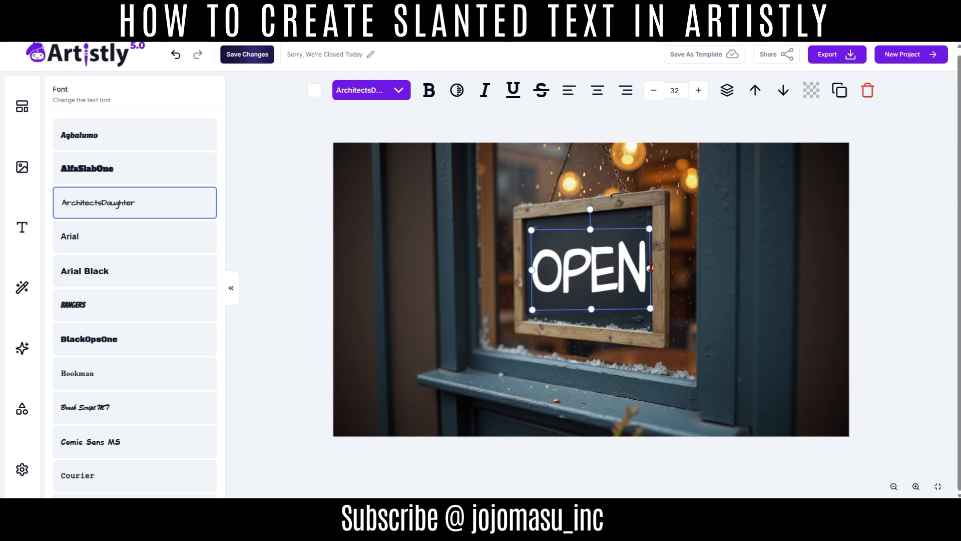
Step: Fine-tune the slant and width of the OPEN text and shift it slightly left within the frame
left_click_drag(650, 271, 651, 271)
mouse_move(592, 230)
left_mouse_down()
mouse_move(607, 231)
mouse_move(570, 231)
mouse_move(619, 231)
mouse_move(566, 231)
mouse_move(611, 233)
mouse_move(593, 233)
left_mouse_up()
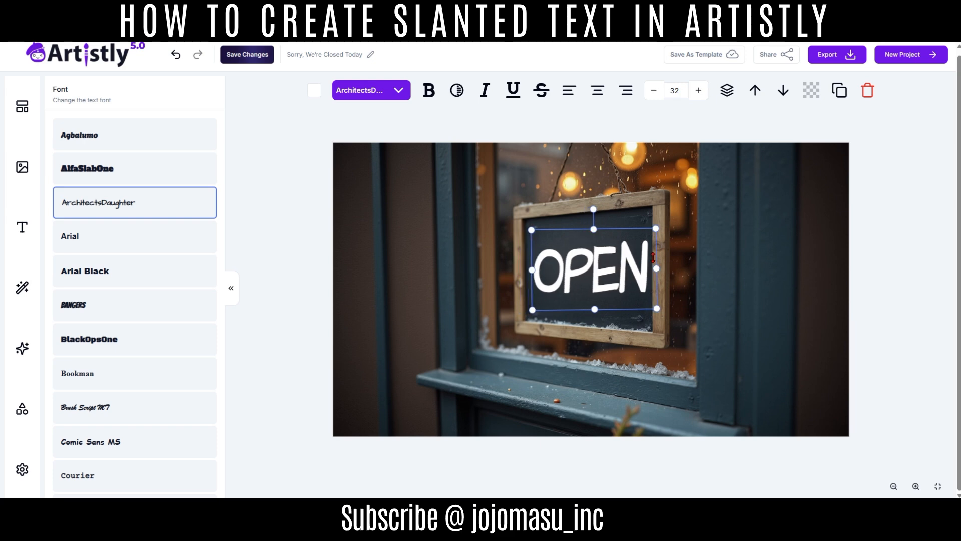
left_click_drag(653, 270, 651, 270)
left_click_drag(532, 270, 530, 274)
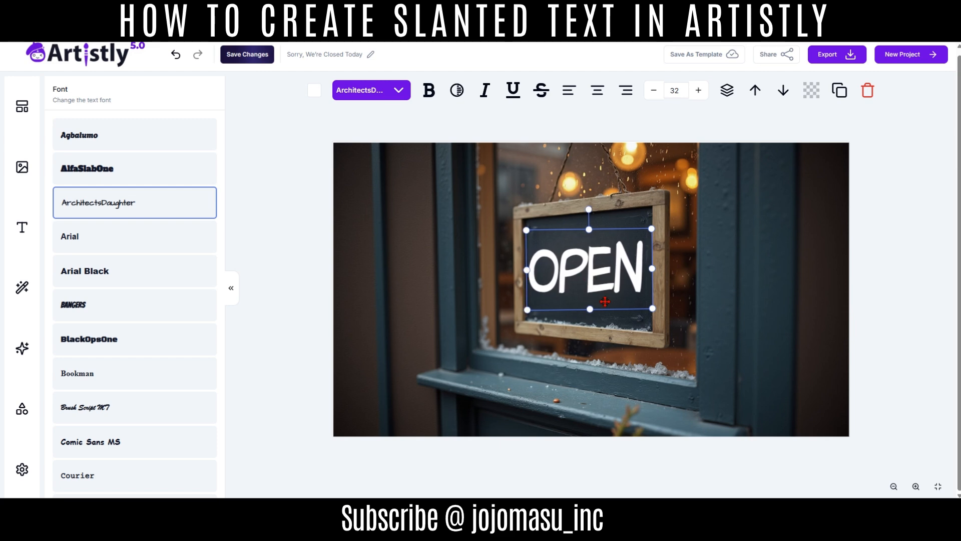
left_click(610, 323)
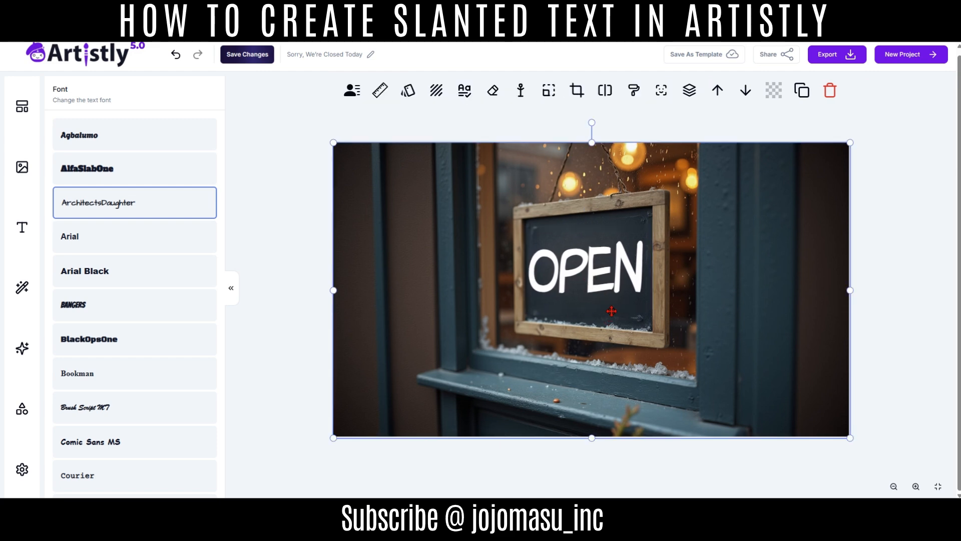
left_click(600, 273)
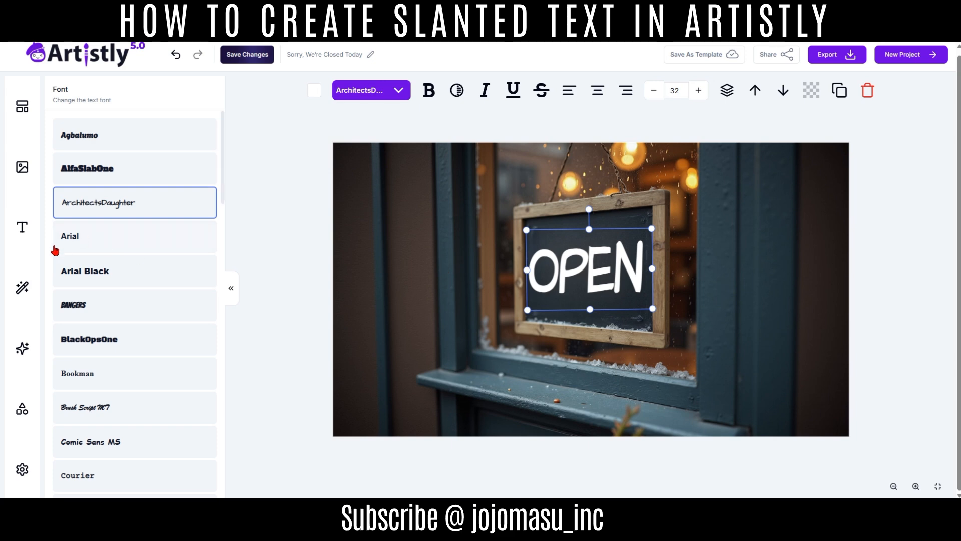
Step: Add a subheading text and place it below OPEN at the chalkboard's lower edge
left_click(22, 231)
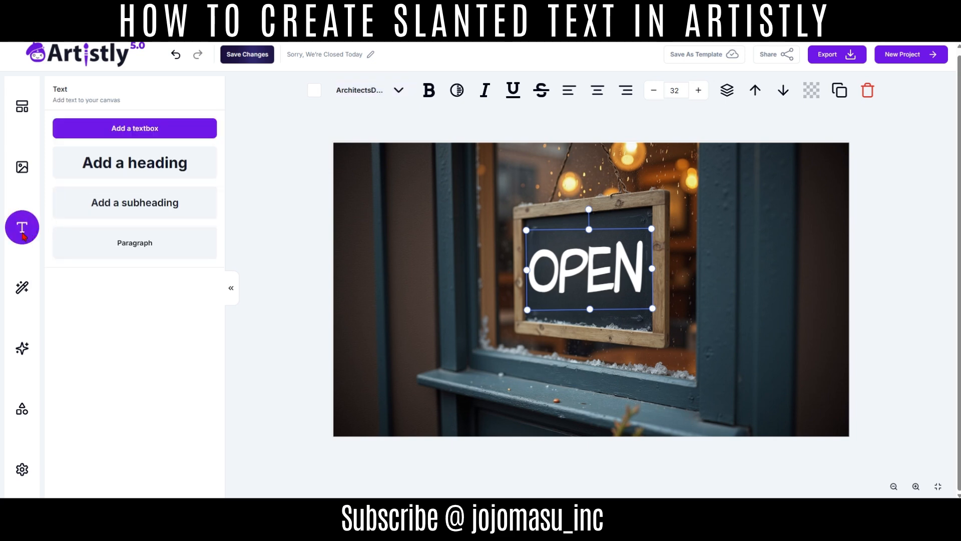
left_click(133, 207)
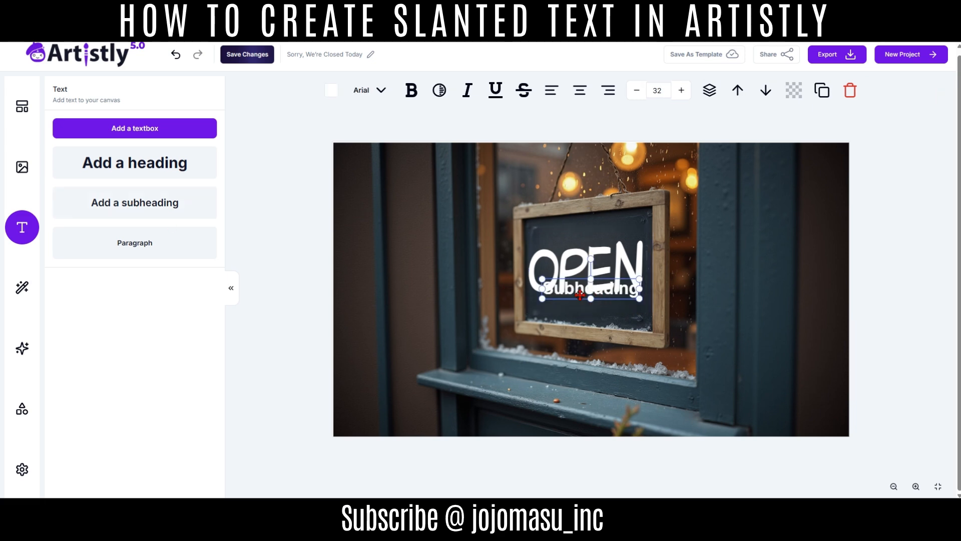
left_click_drag(580, 295, 580, 326)
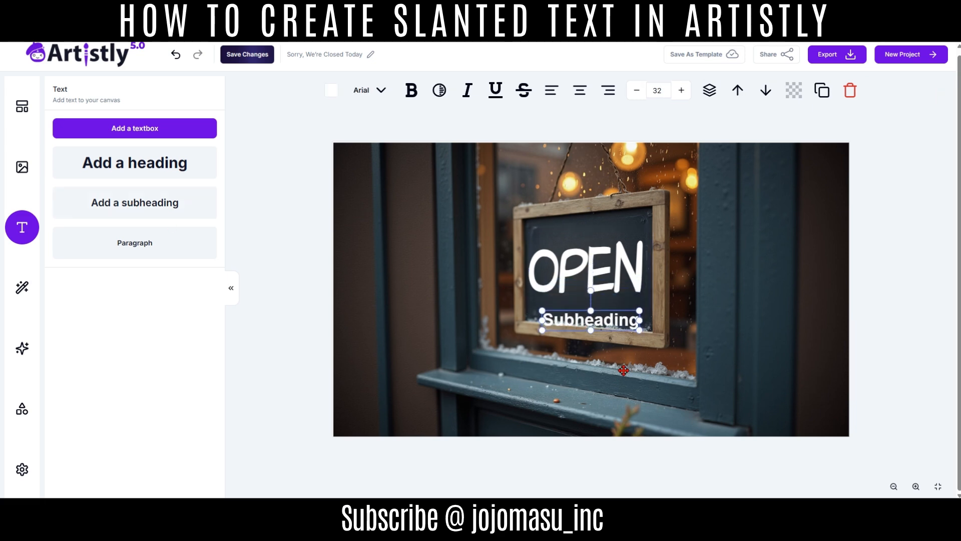
Step: Select OPEN together with the subheading, try slanting them as one, and reposition the pair on the chalkboard
left_click(599, 272)
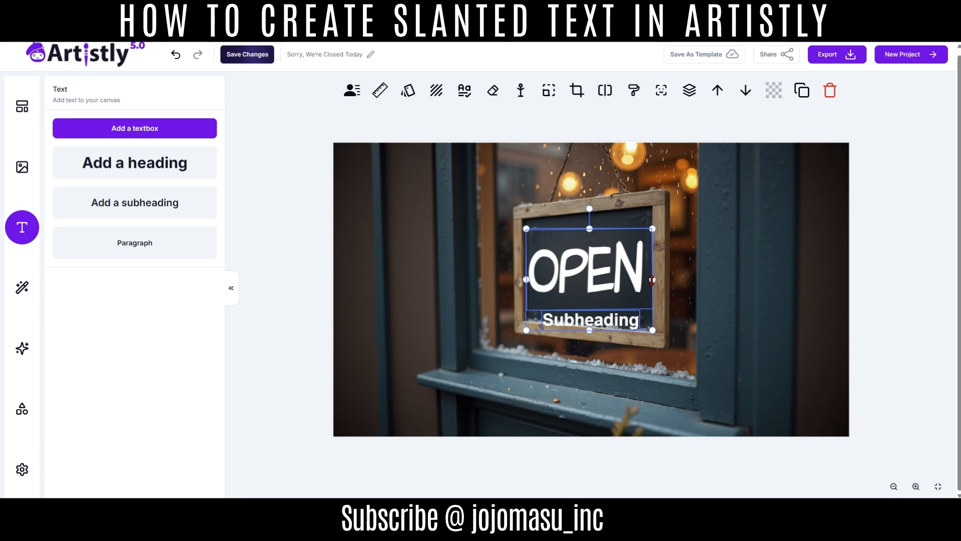
left_click_drag(652, 280, 653, 248)
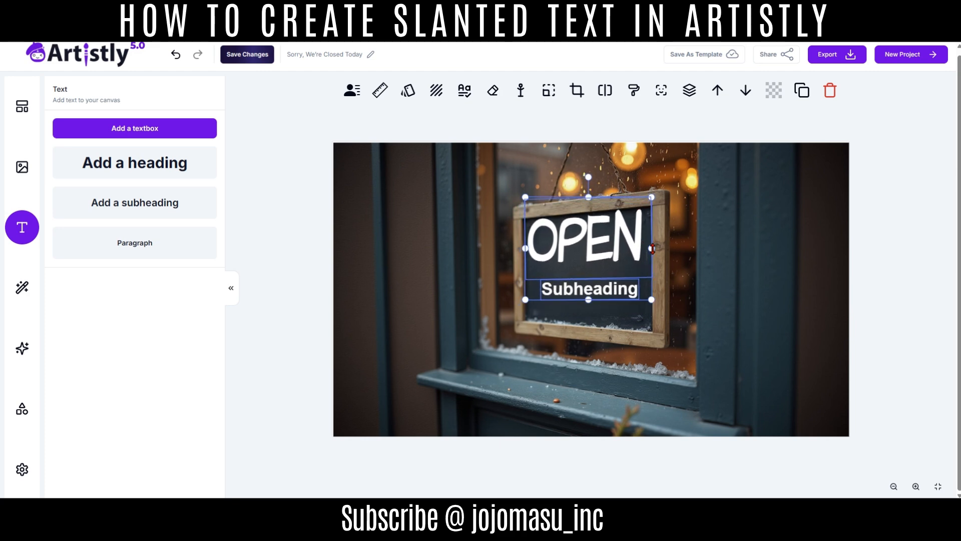
left_click_drag(595, 248, 596, 276)
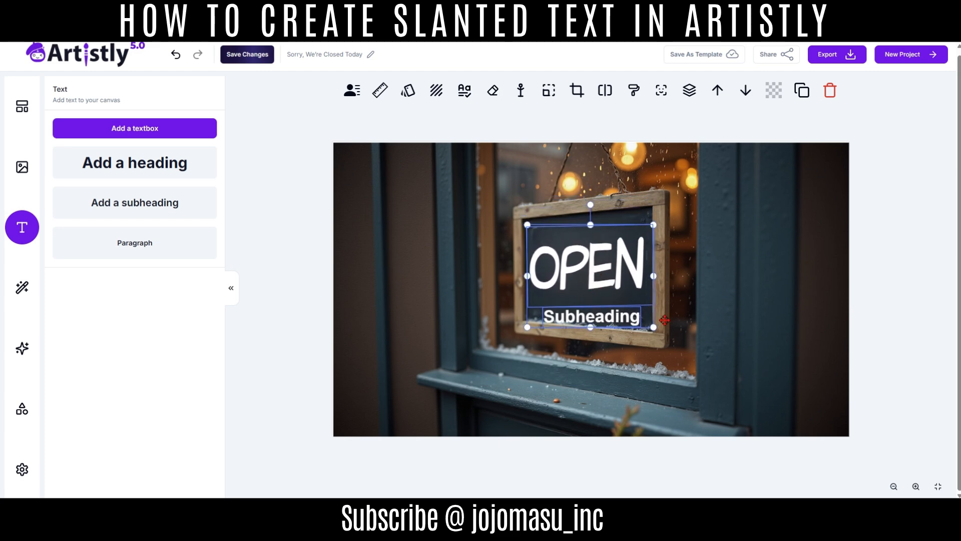
Step: Delete the subheading below the OPEN text
left_click(711, 304)
left_click(599, 326)
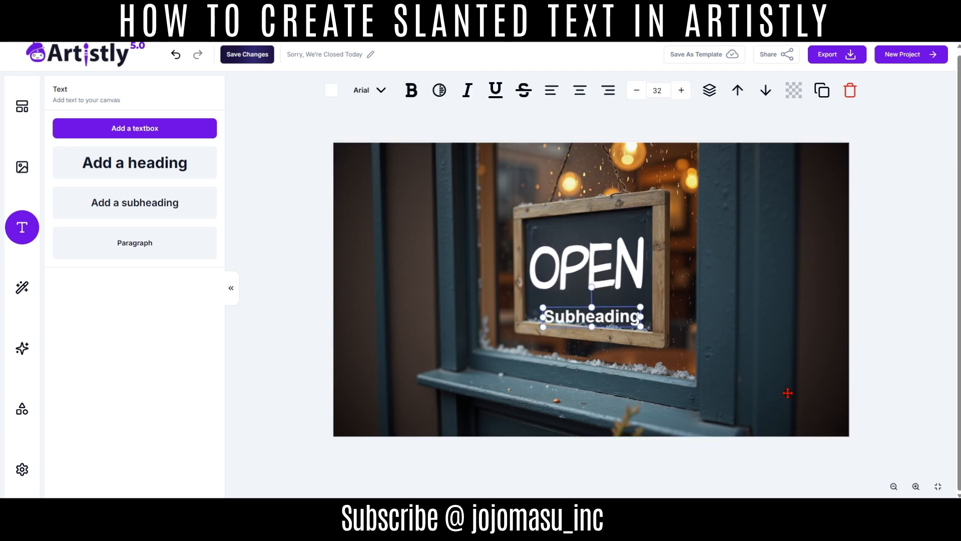
key("Delete")
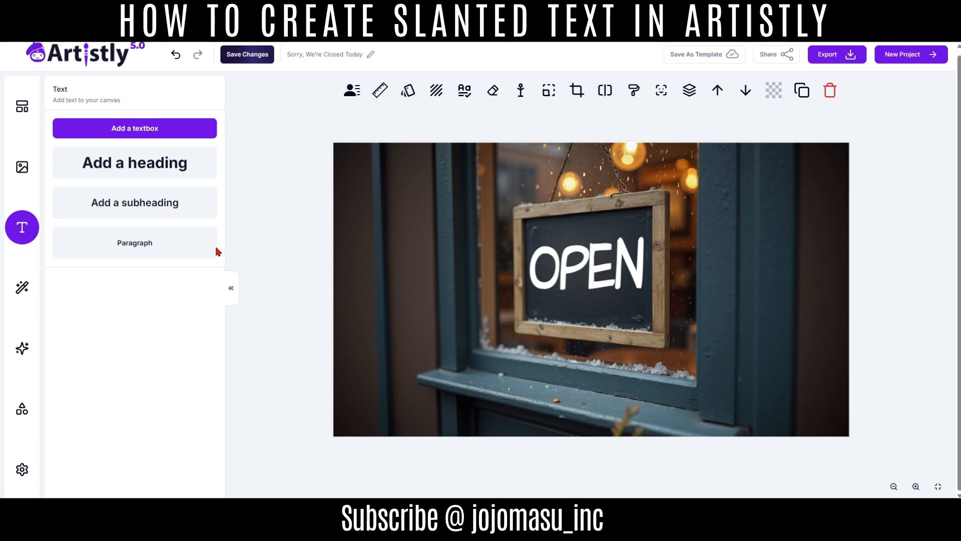
Step: Add a new subheading directly below OPEN and skew both texts together so they slope upward to the right
left_click(138, 206)
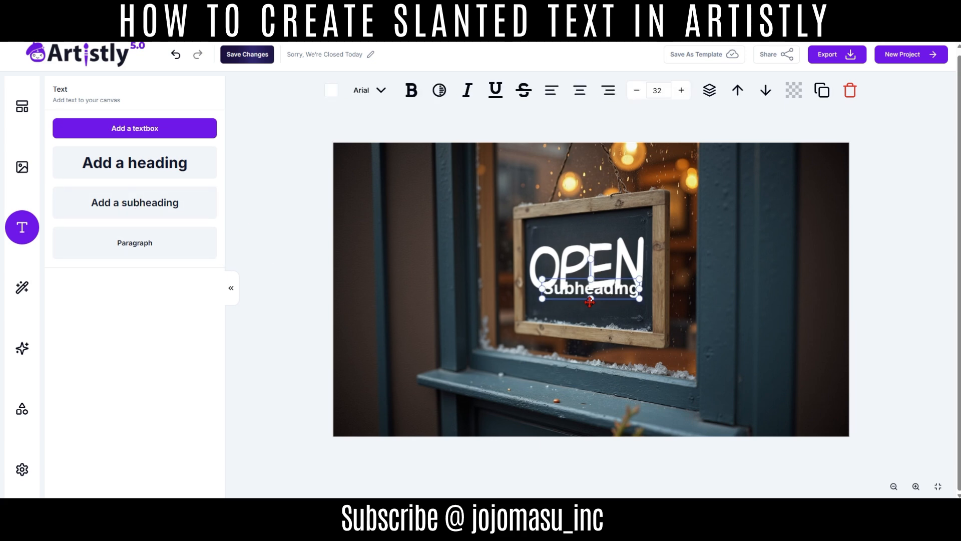
left_click_drag(577, 293, 576, 311)
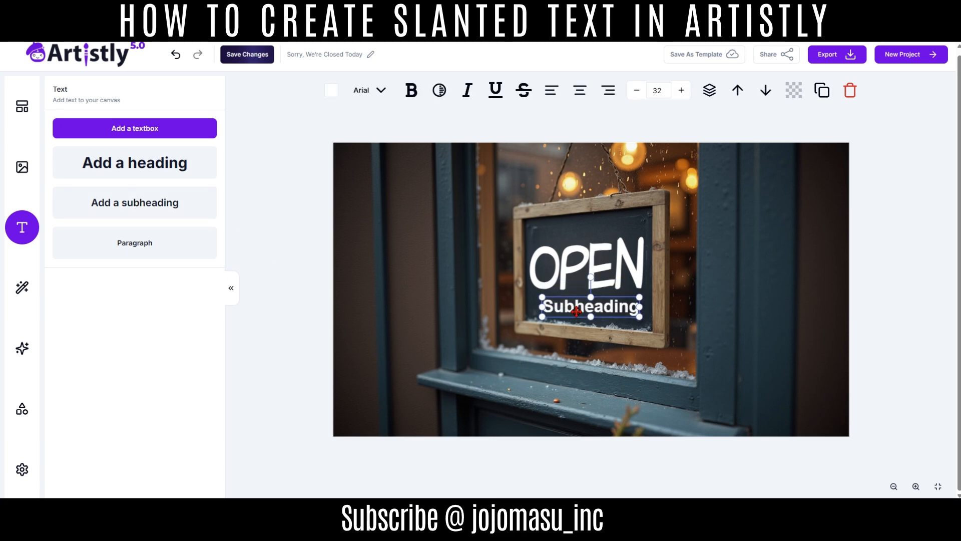
left_click(603, 270)
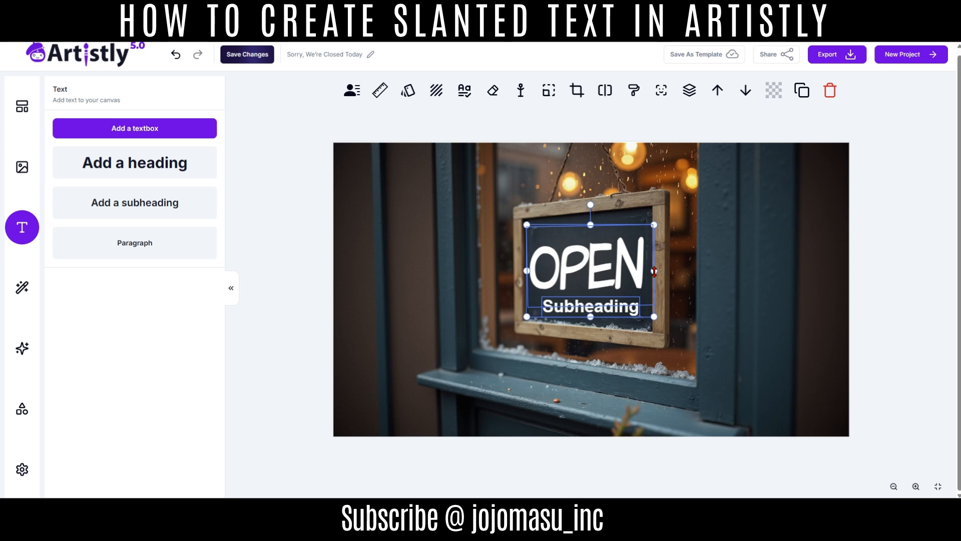
left_click_drag(655, 271, 653, 248)
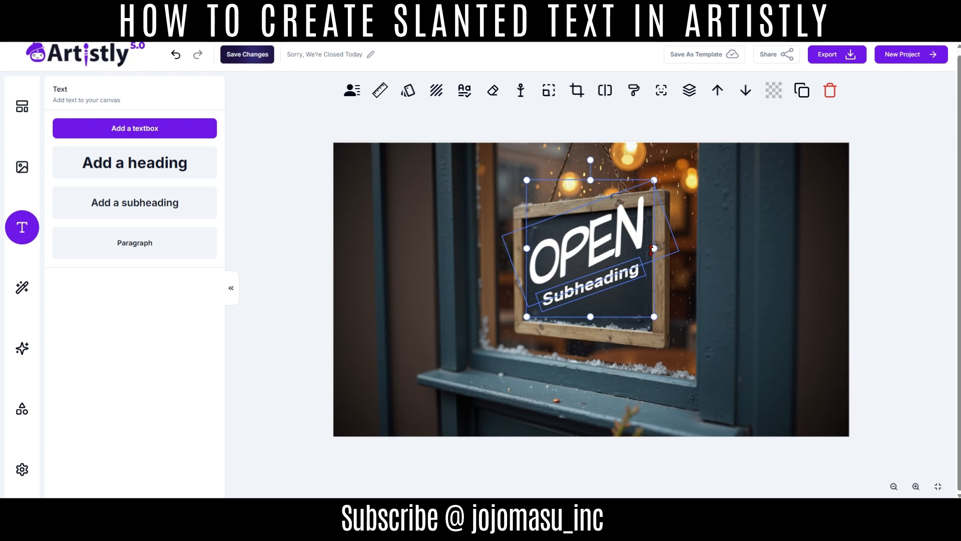
Step: Move the slanted text pair slightly lower on the chalkboard and delete the subheading below OPEN
left_click_drag(590, 244, 591, 269)
left_click(696, 293)
left_click(594, 312)
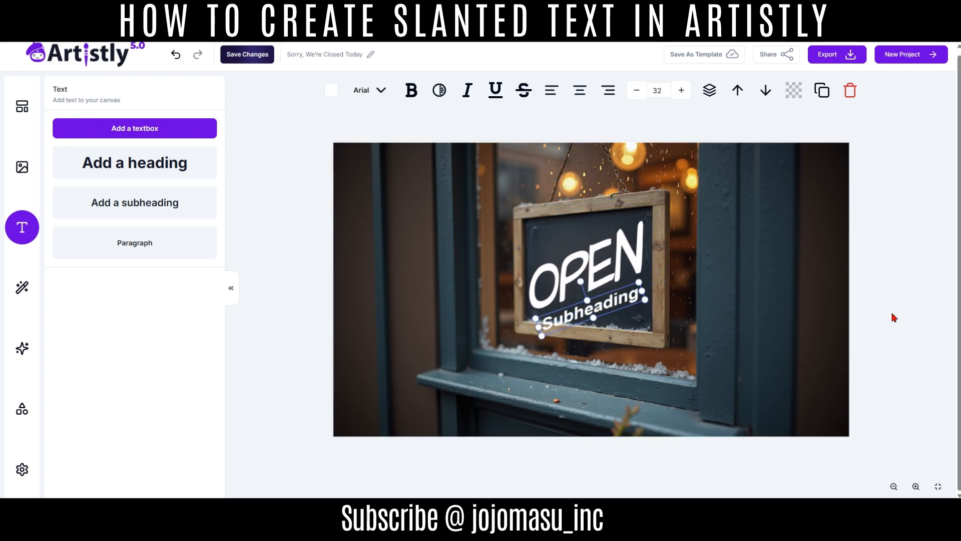
key("Delete")
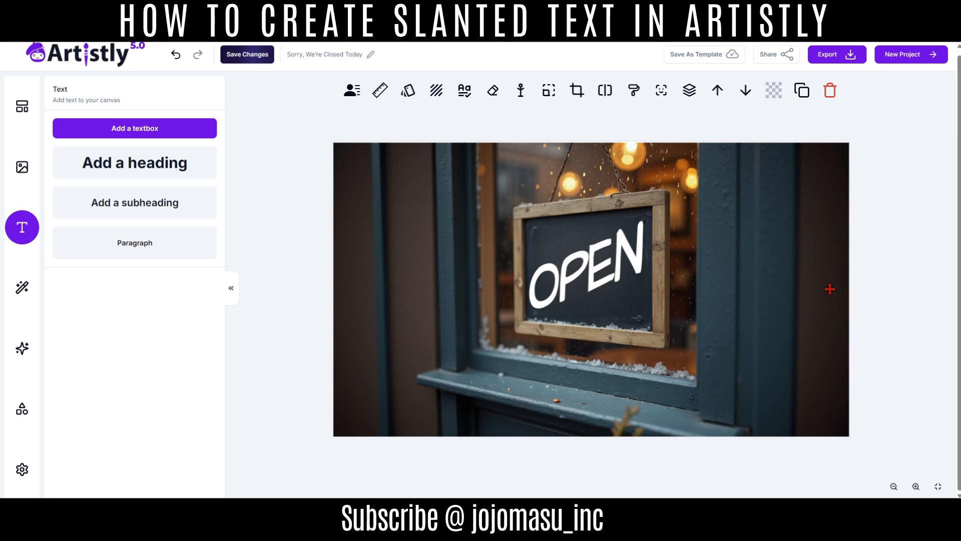
Step: Nudge the slanted OPEN text slightly up and to the right to center it on the chalkboard
left_click(726, 301)
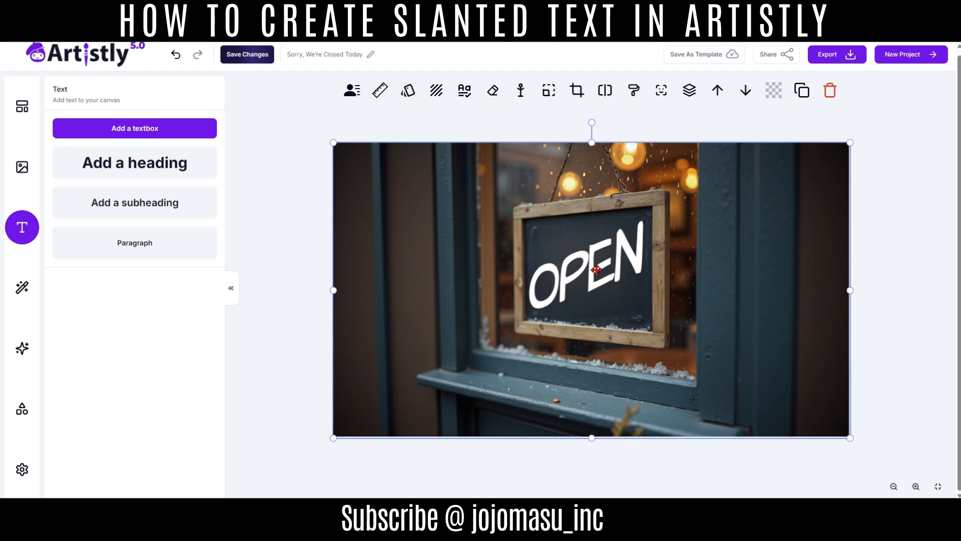
left_click(626, 250)
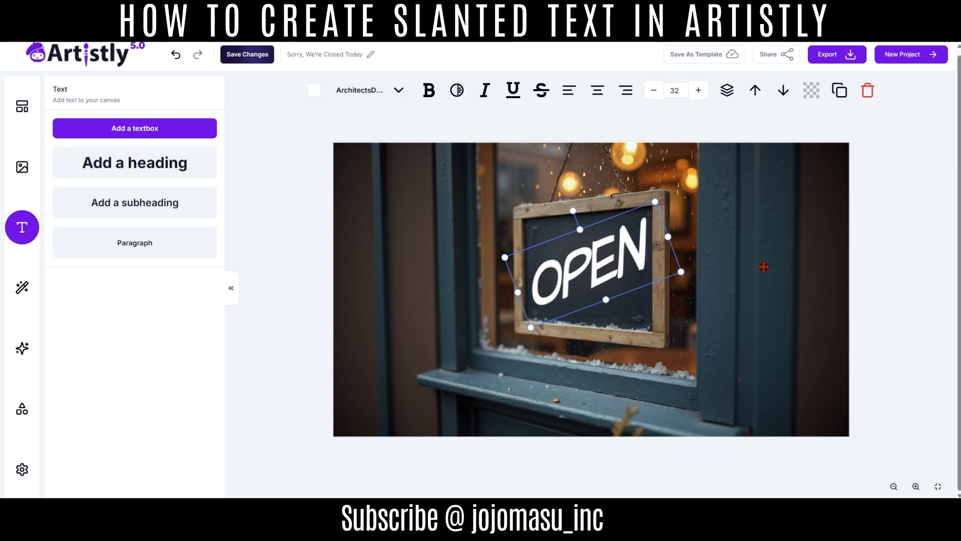
left_click(764, 267)
left_click_drag(764, 267, 764, 265)
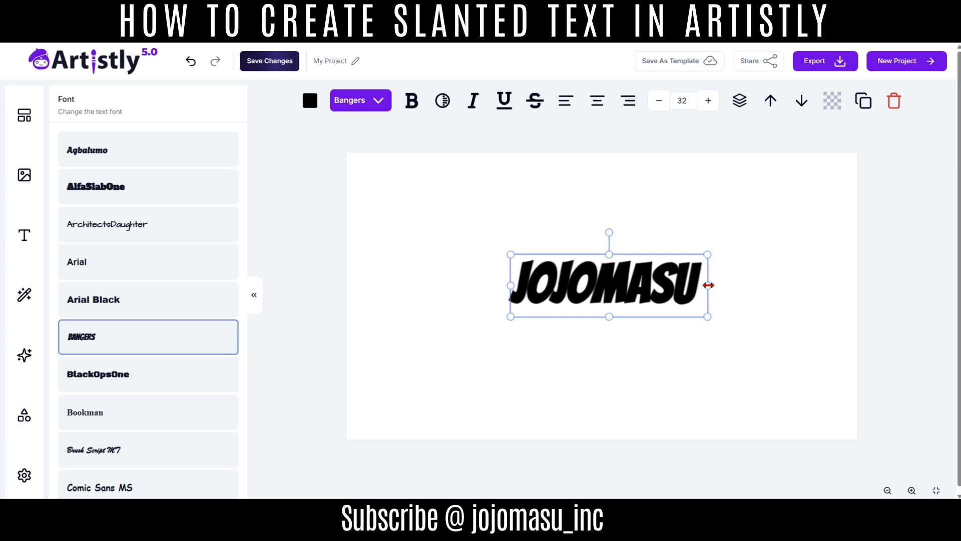
Step: Narrow the JOJOMASU text box slightly and stretch its lettering a little taller
mouse_move(708, 284)
left_mouse_down()
mouse_move(785, 296)
mouse_move(706, 290)
mouse_move(798, 279)
mouse_move(697, 274)
mouse_move(726, 288)
mouse_move(806, 284)
mouse_move(702, 287)
left_mouse_up()
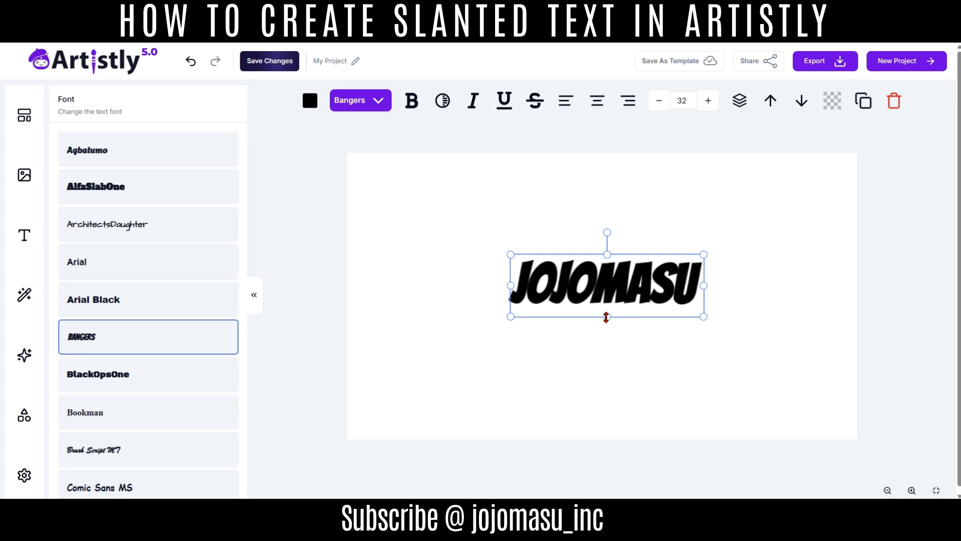
mouse_move(605, 315)
left_mouse_down()
mouse_move(609, 416)
mouse_move(596, 313)
mouse_move(599, 327)
left_mouse_up()
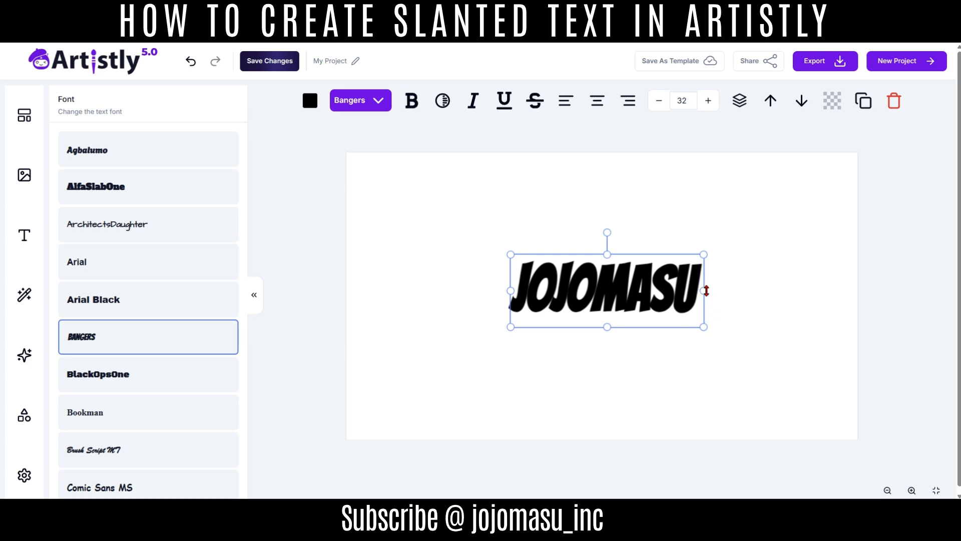
mouse_move(707, 291)
left_mouse_down()
mouse_move(764, 290)
mouse_move(704, 294)
left_mouse_up()
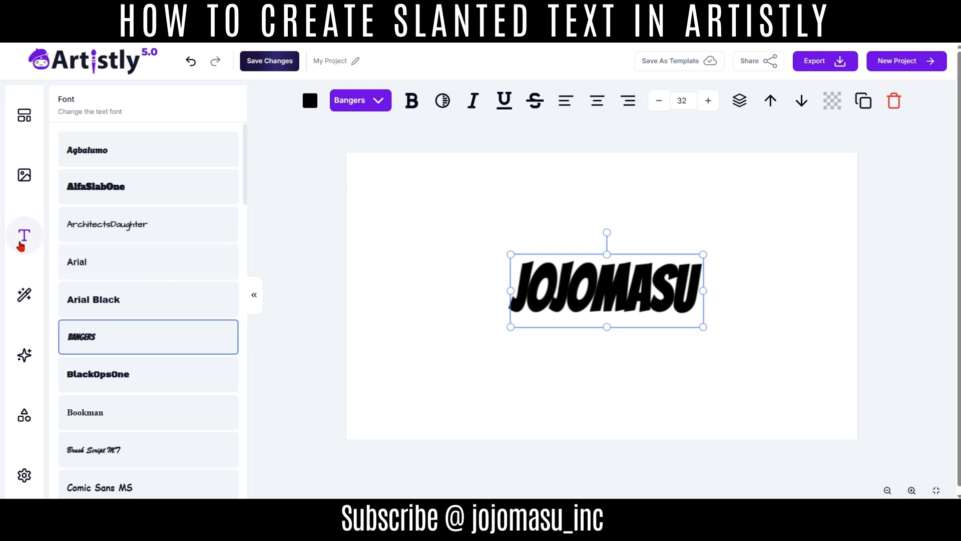
Step: Add a subheading, place it centered below JOJOMASU, and select both texts together
left_click(22, 242)
left_click(145, 220)
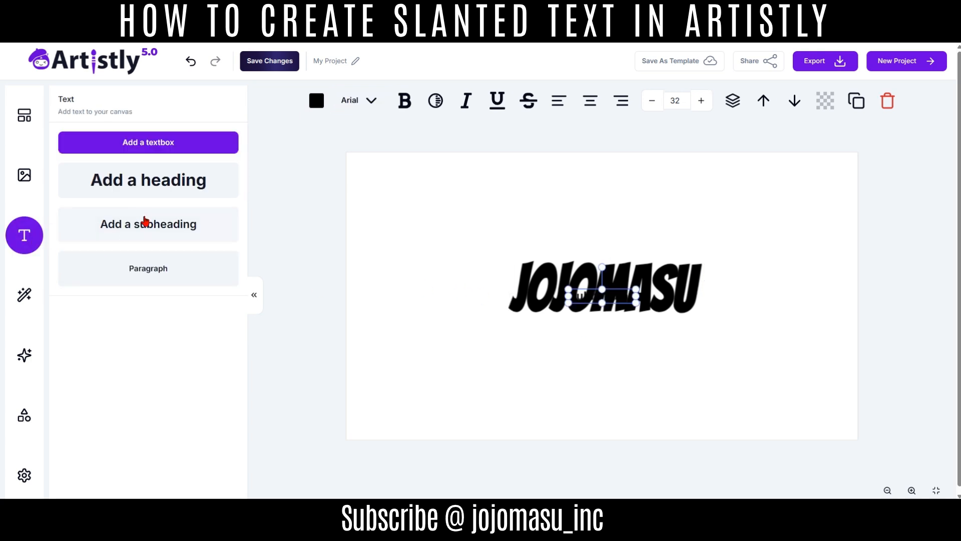
left_click_drag(586, 297, 588, 332)
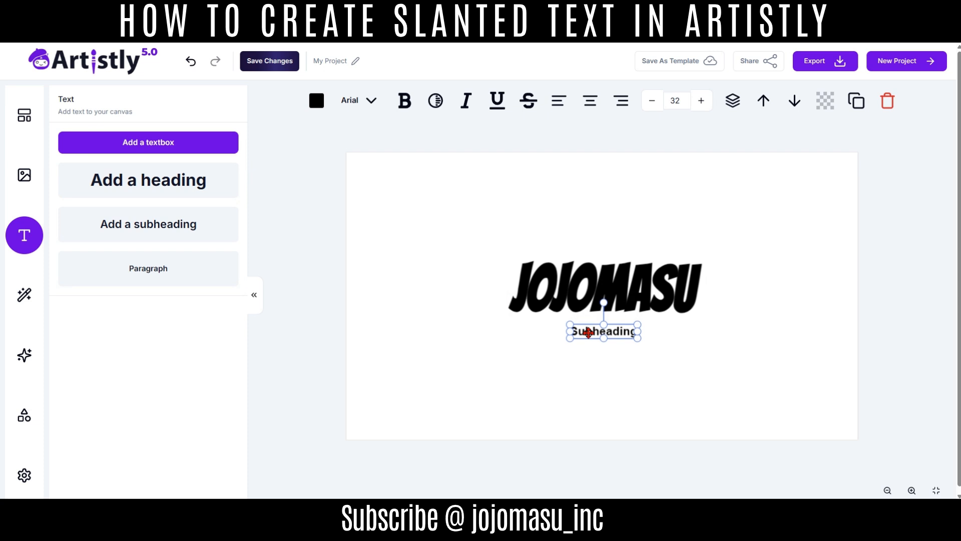
left_click(622, 288, "shift")
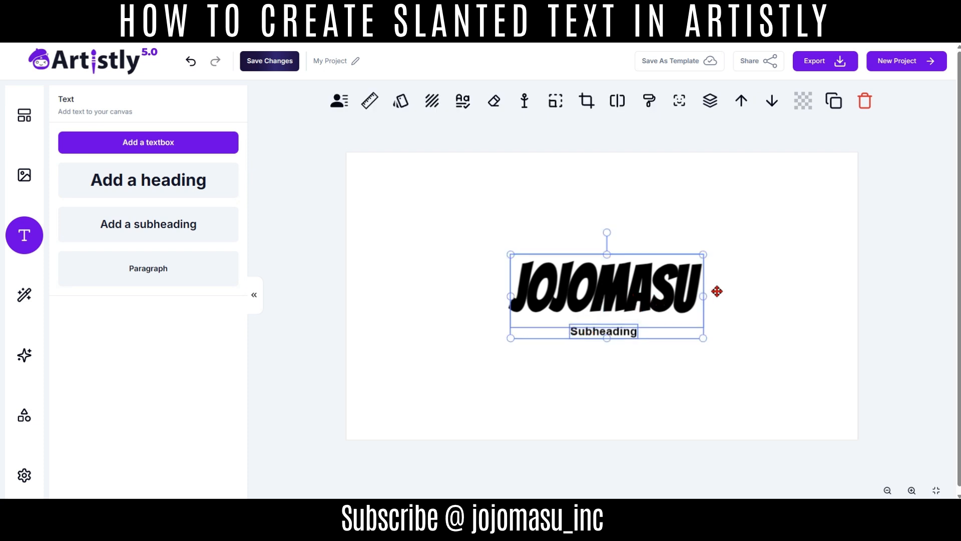